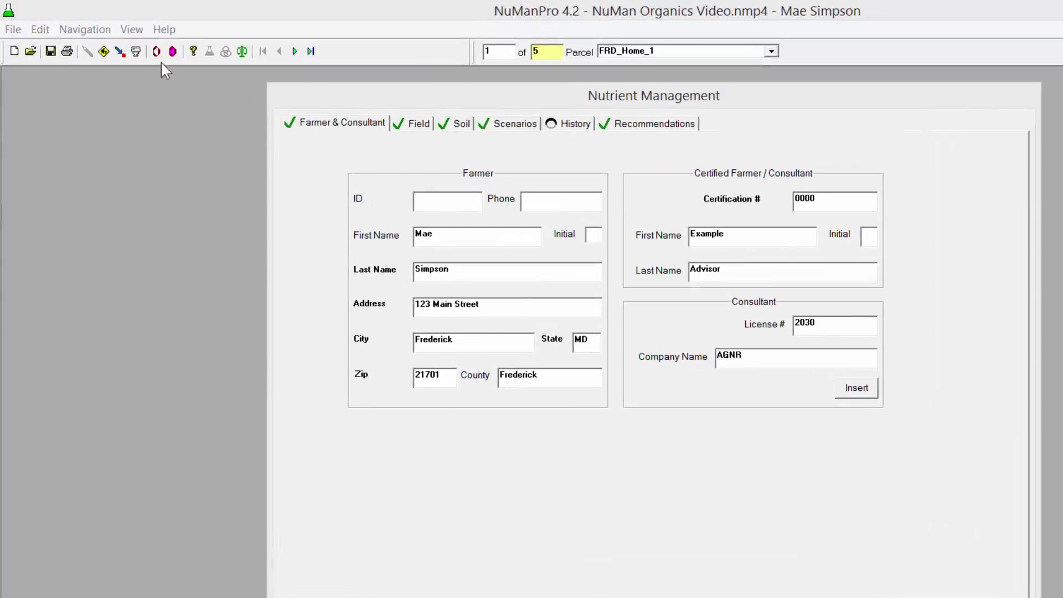
Step: Add an organics item with source Manure shed, class Manure, type Beef, status Solid, lab number, test date 12/5/15, county Frederick and tract Home
click(156, 53)
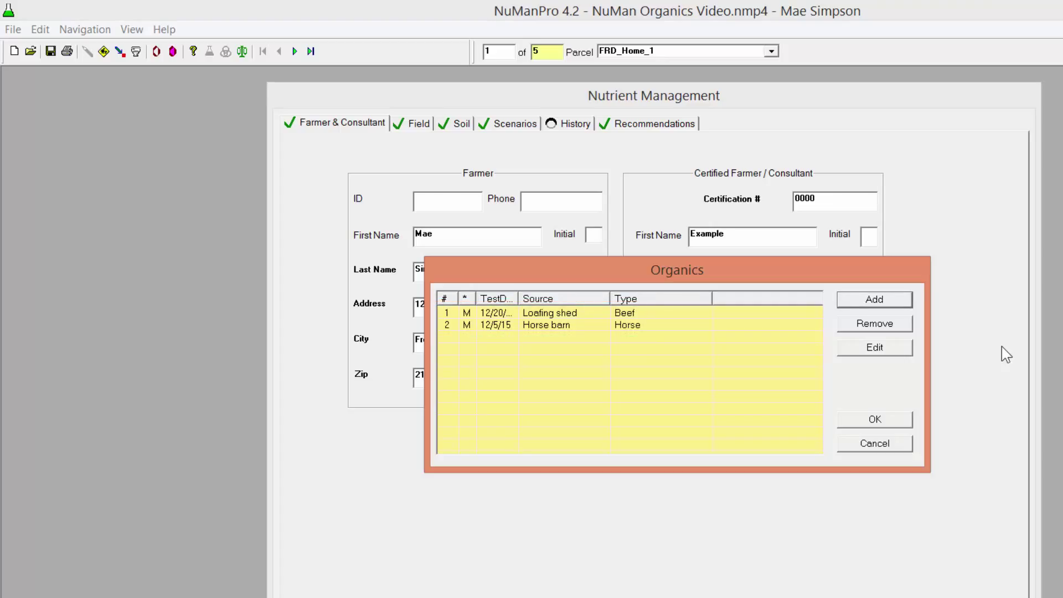
click(892, 299)
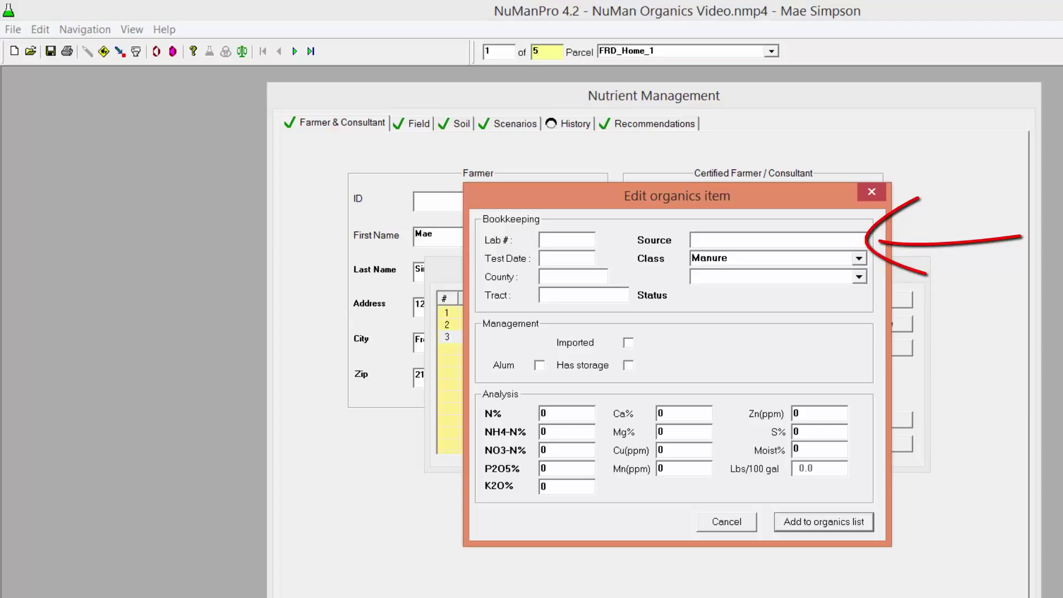
click(836, 242)
text(Manure shed)
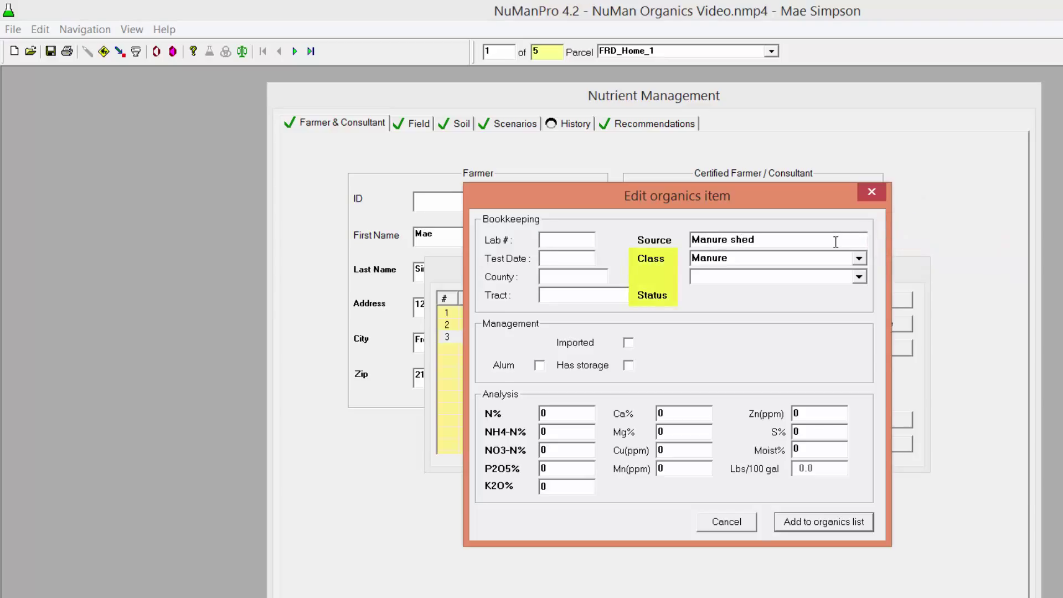
key(Tab)
key(Tab)
text(b)
key(Tab)
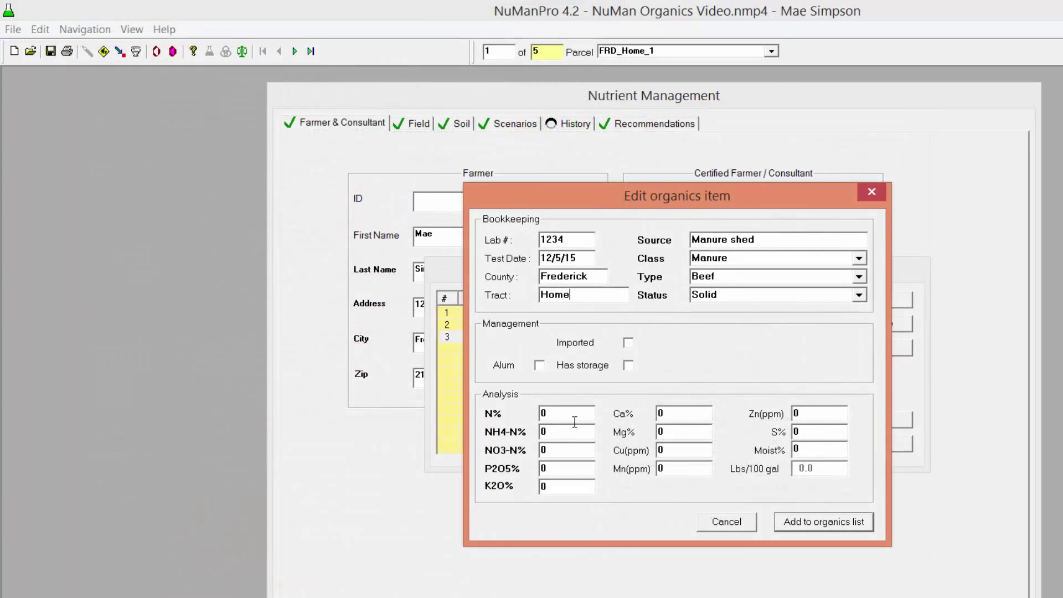
Step: Enter the manure analysis as N 0.90%, NH4-N 0.35%, P2O5 0.36% and K2O 0.693%, and save the item to the organics list
click(569, 416)
text(.90)
click(568, 435)
text(.35)
click(560, 465)
text(.36)
click(578, 492)
text(.693)
key(Tab)
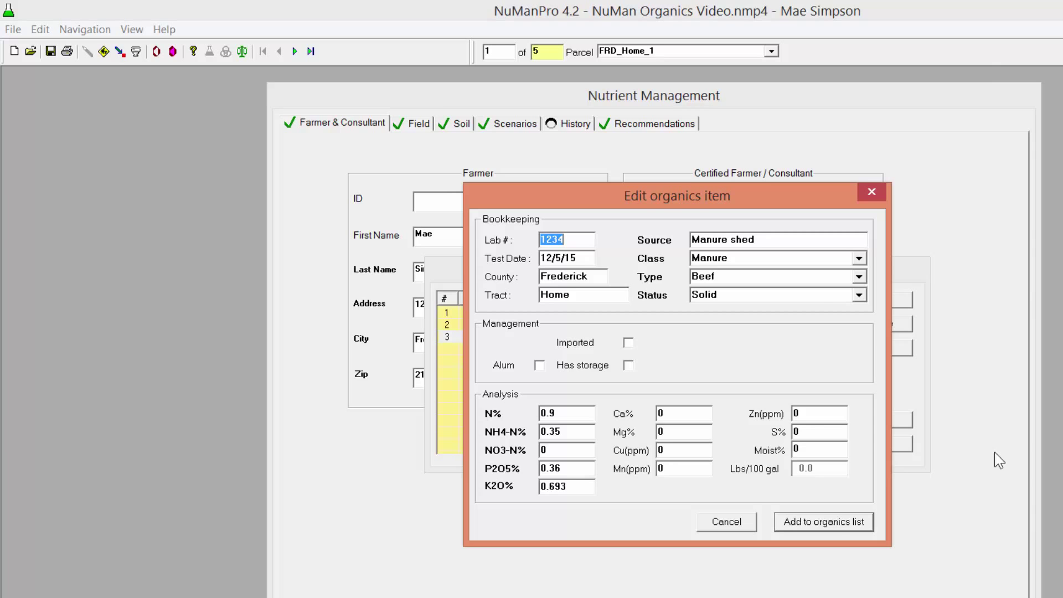
click(832, 529)
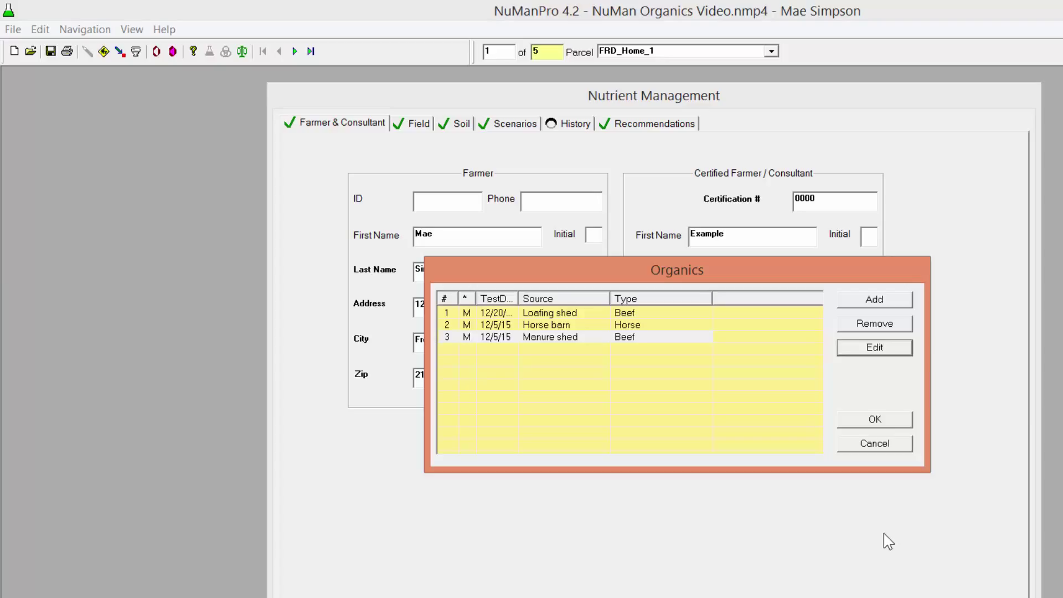
click(902, 419)
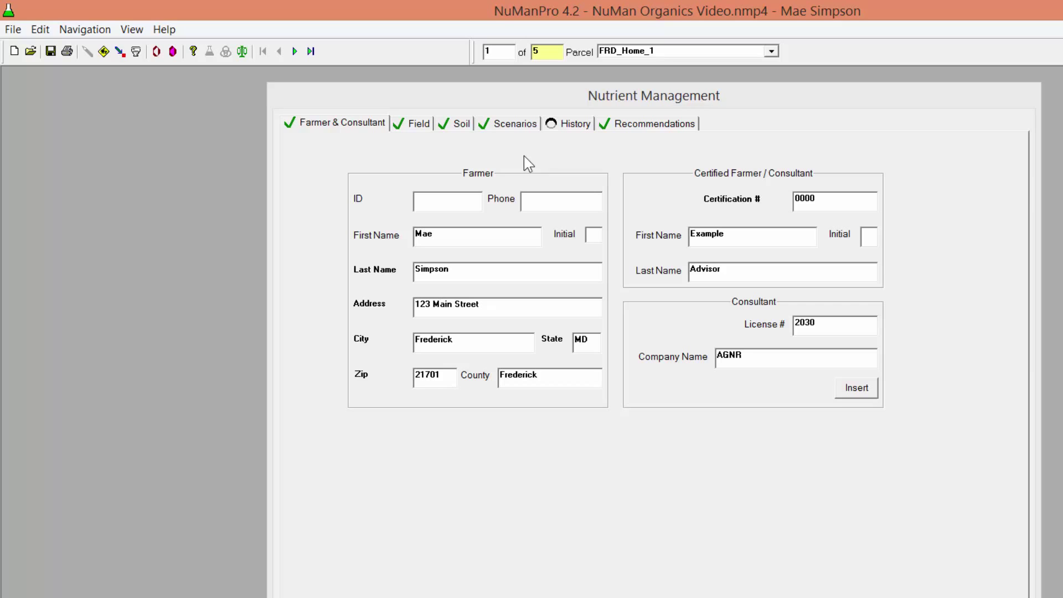
Step: Apply the Manure shed beef manure to the 2016 corn grain scenario of parcel FRD_Home_1
click(529, 132)
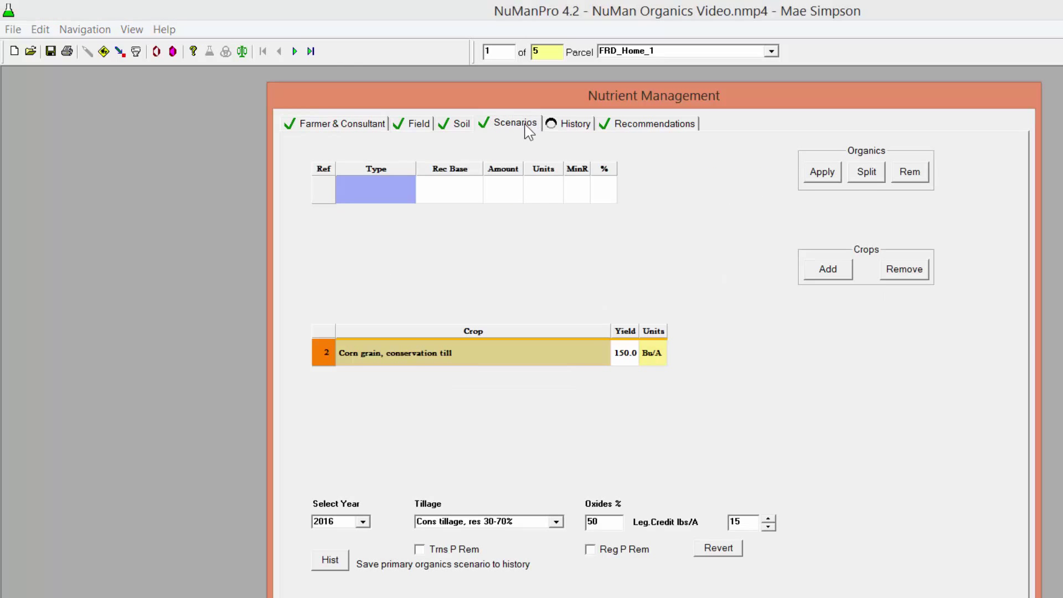
click(819, 172)
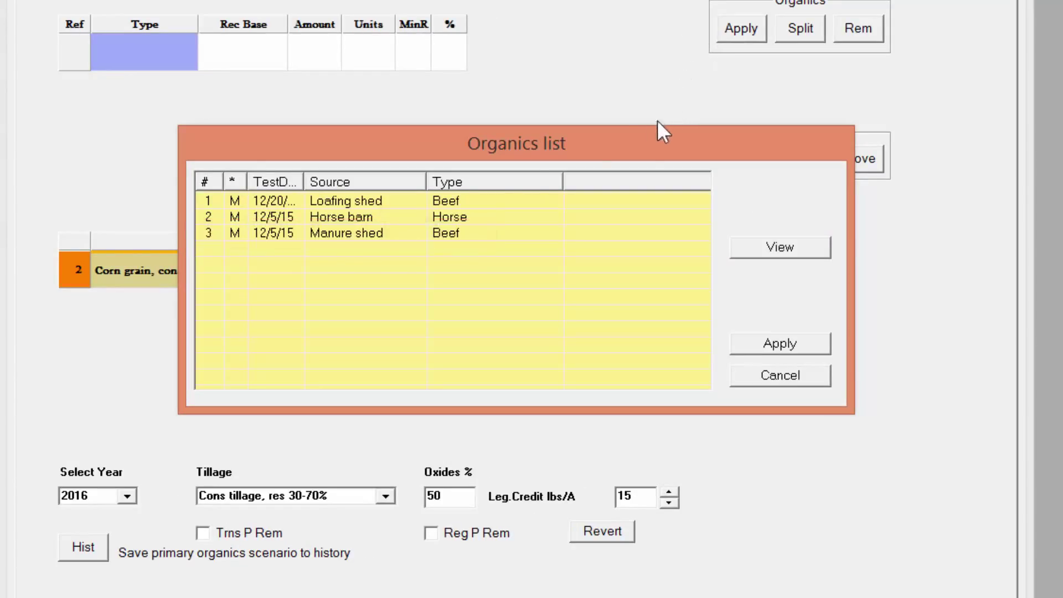
click(346, 234)
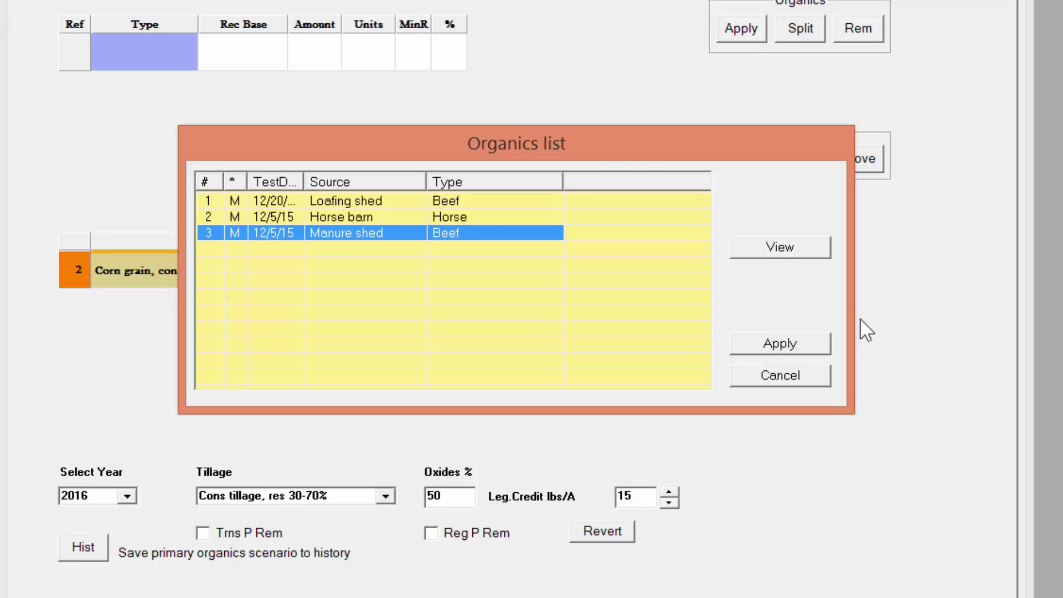
click(780, 344)
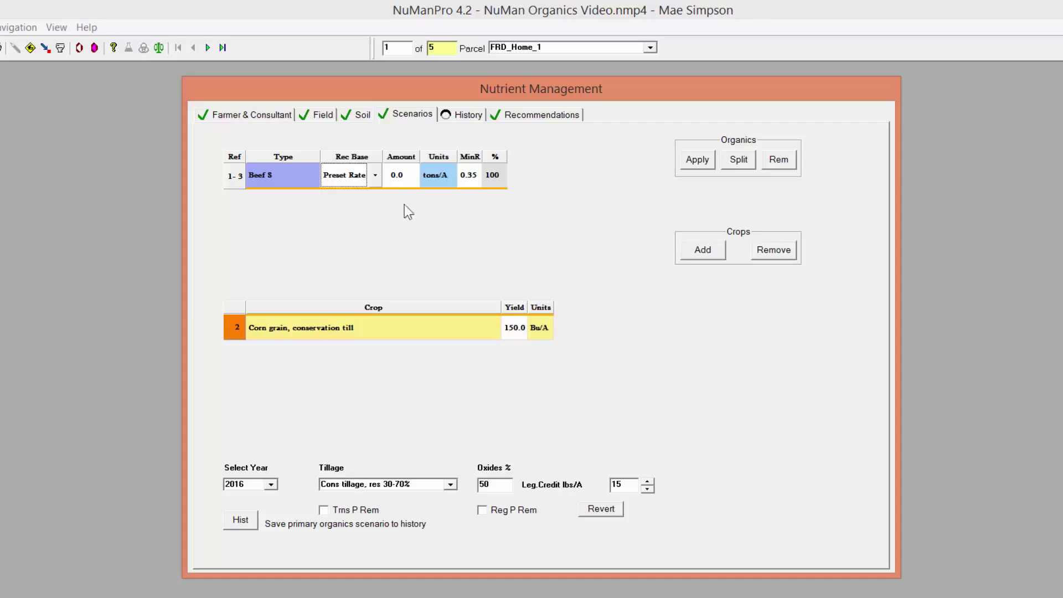
Step: Review the recommendation base options for the beef manure and the corn's nutrient needs in the recommendations
click(375, 176)
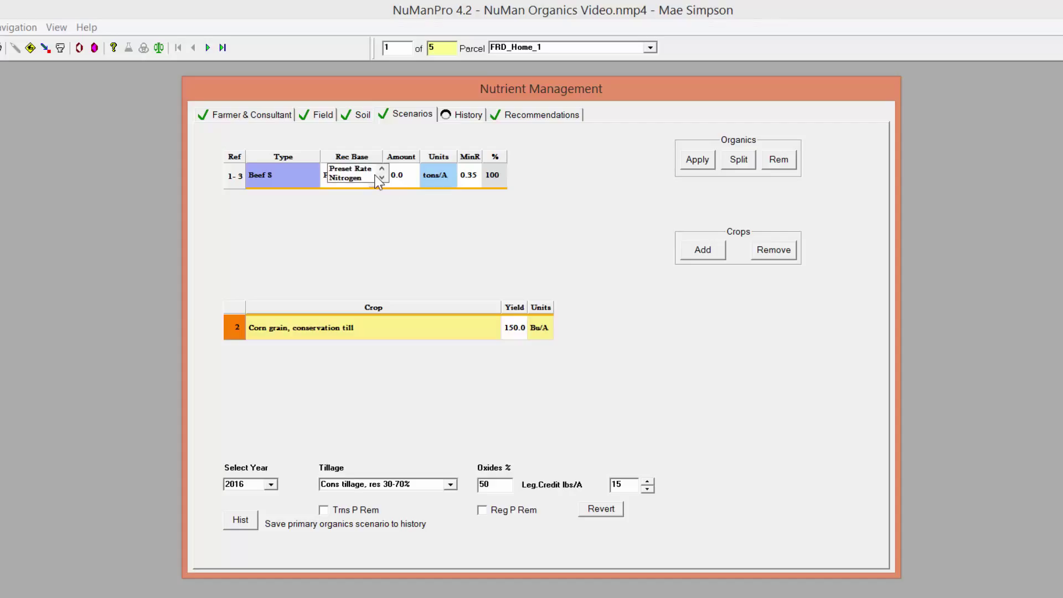
click(376, 210)
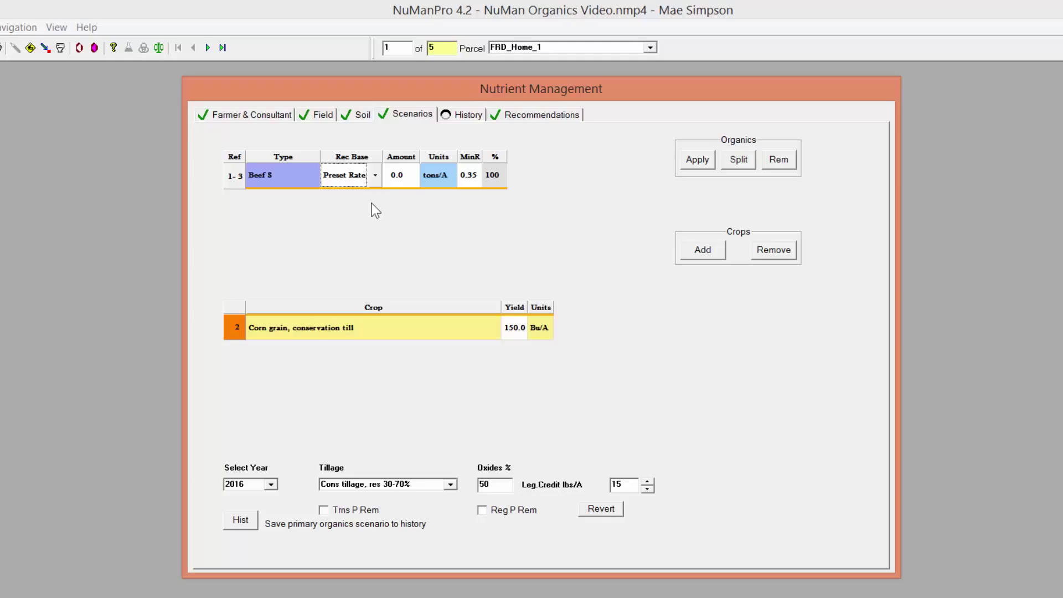
click(508, 114)
click(303, 157)
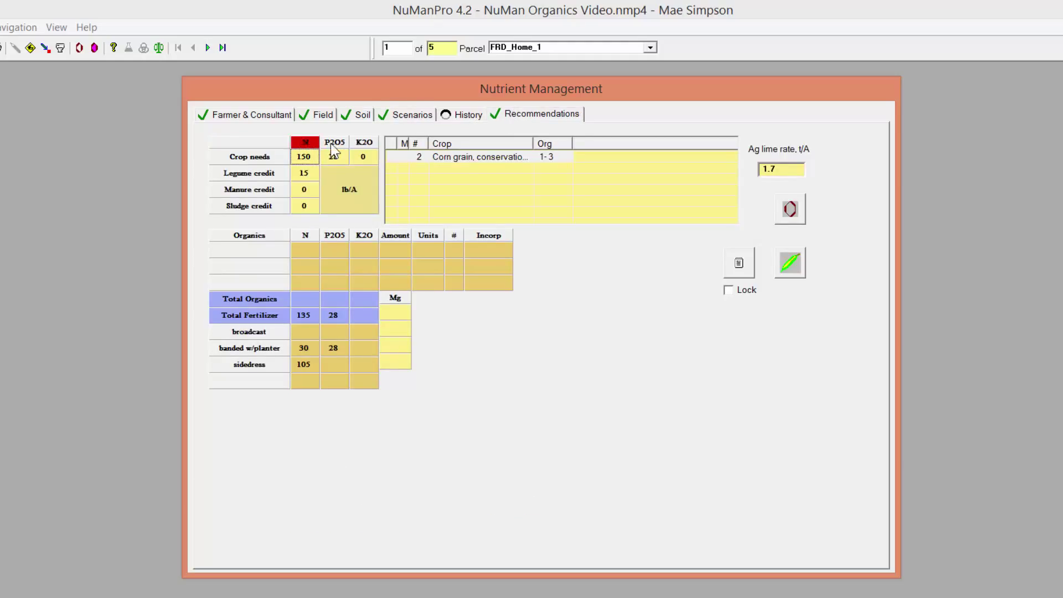
click(424, 118)
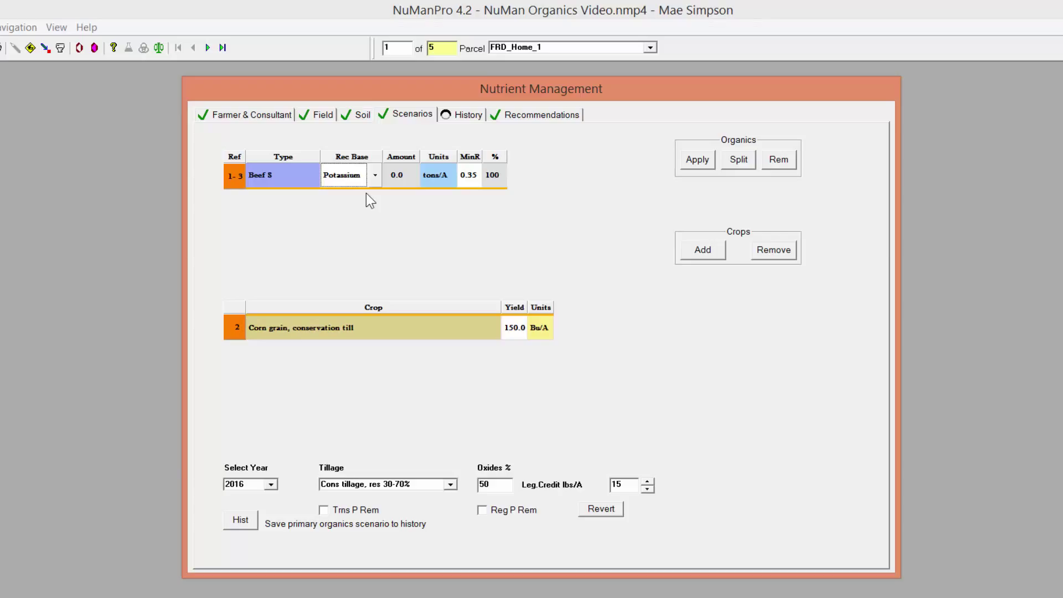
Step: Set the beef manure's recommendation base to Preset Rate at 8.0 tons/A and open the incorporation time choices in the recommendations
click(375, 176)
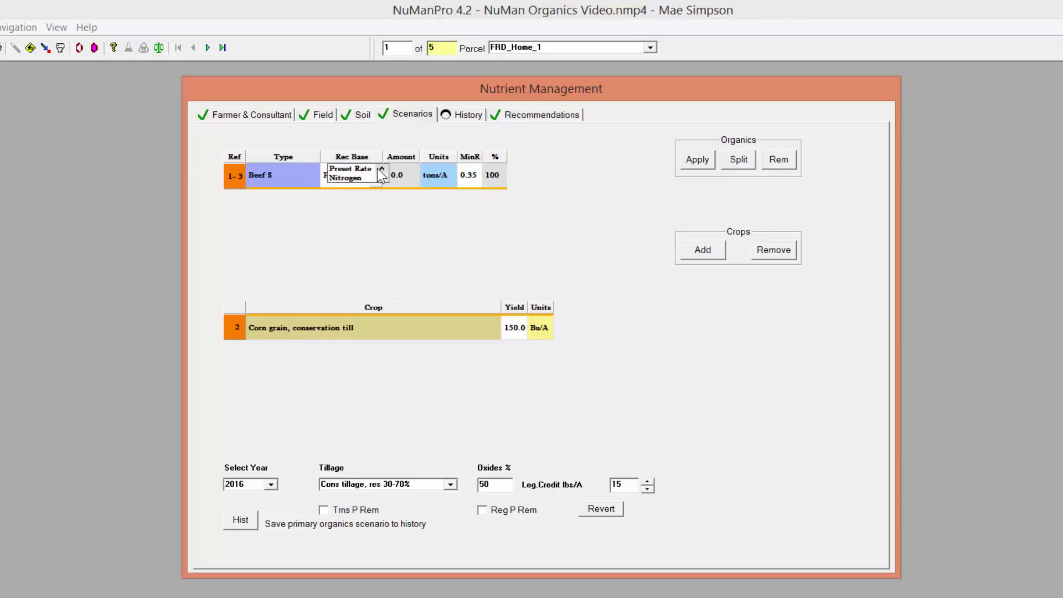
click(350, 168)
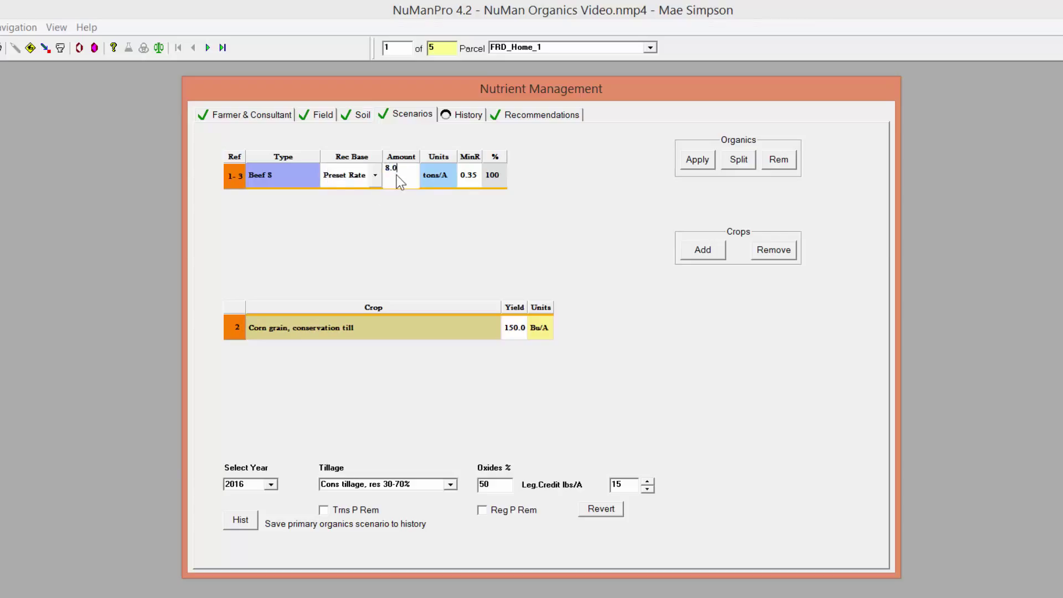
click(506, 114)
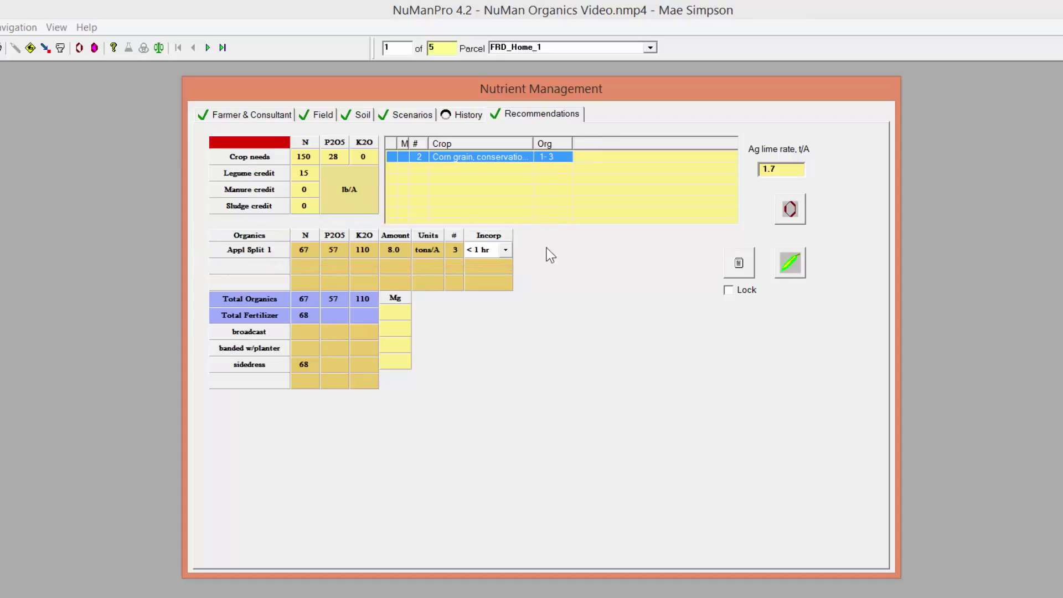
click(506, 250)
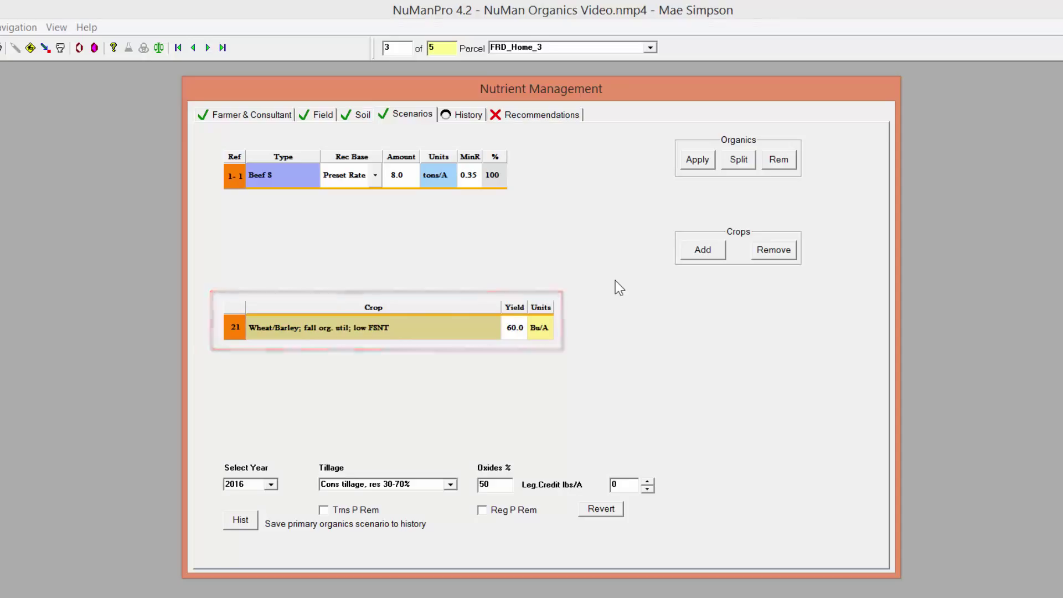
Step: Examine the recommendations for the wheat/barley on parcel FRD_Home_3 and the cover crop on FRD_Home_2
click(561, 115)
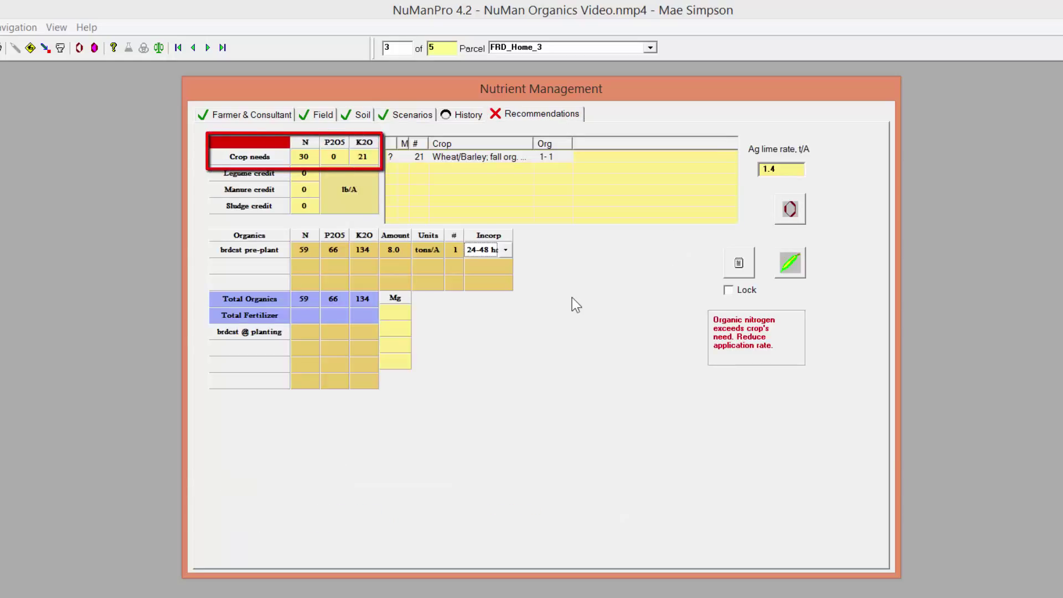
click(305, 144)
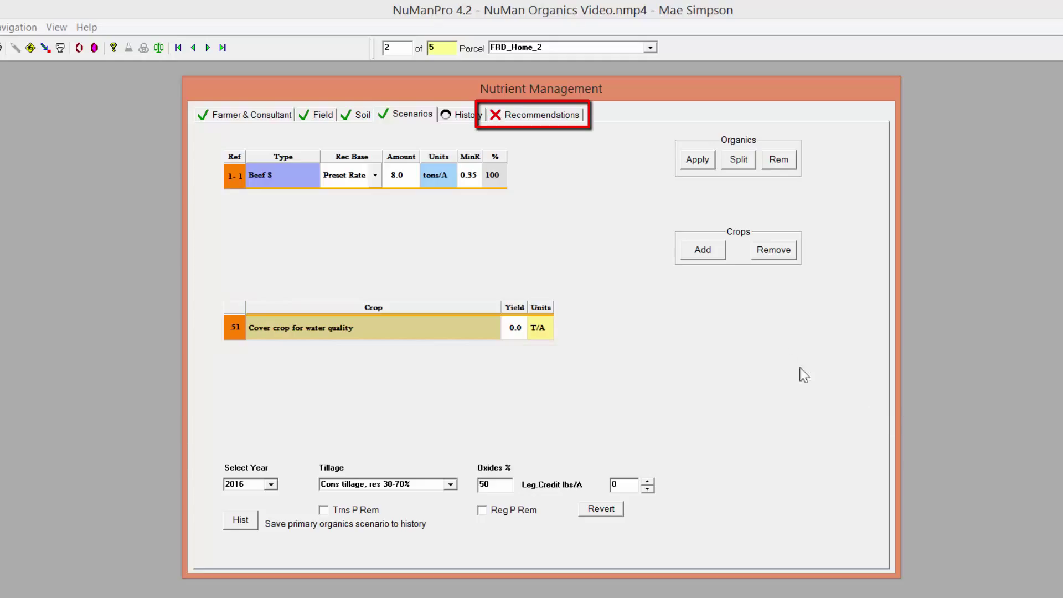
click(565, 115)
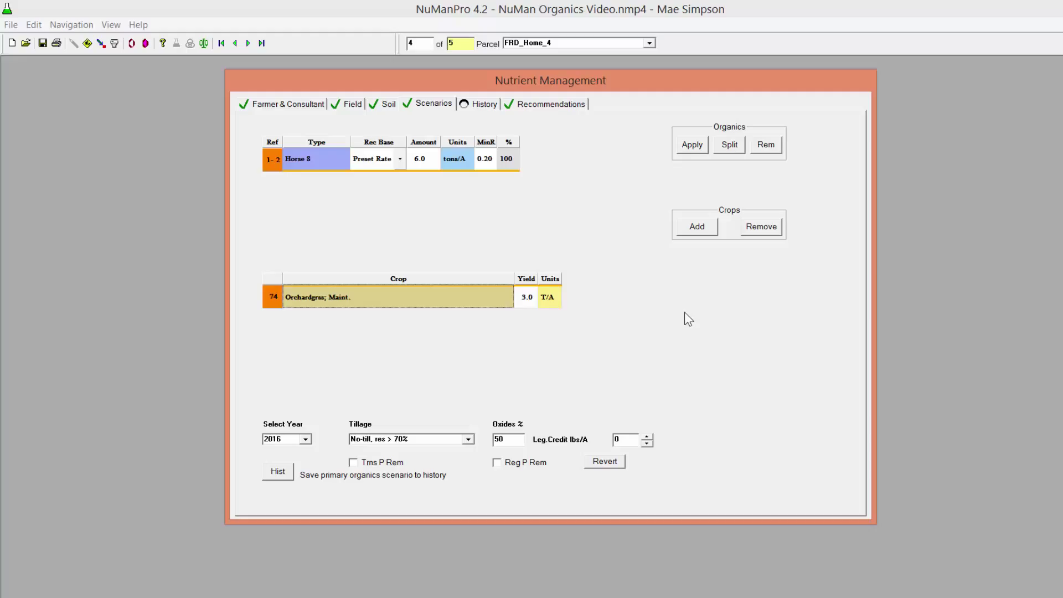
Step: Delete the late-summer topdress organics application from the orchardgrass recommendations of parcel FRD_Home_4
click(560, 103)
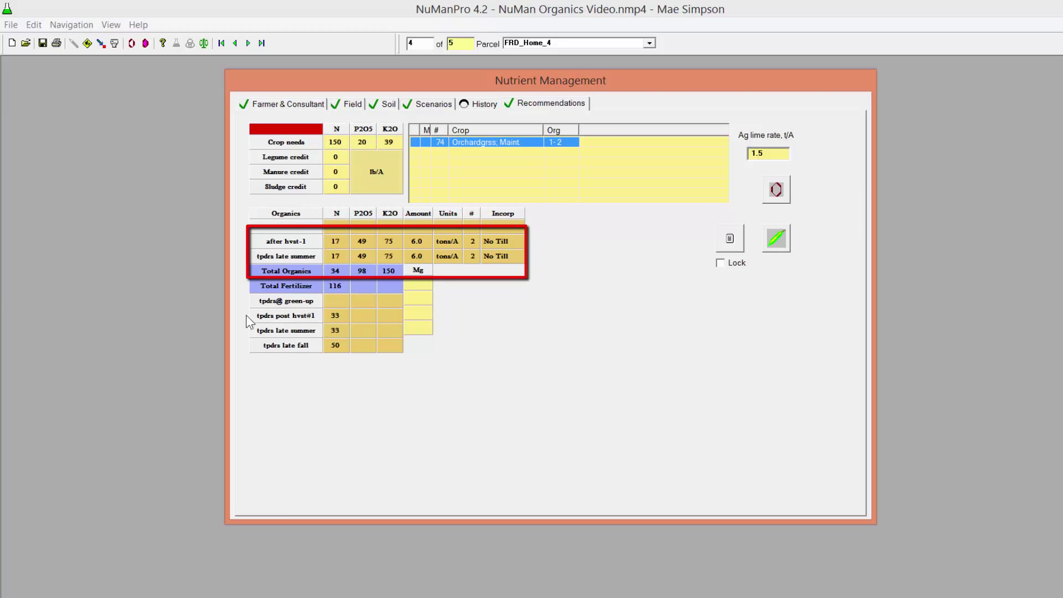
click(265, 255)
key(Delete)
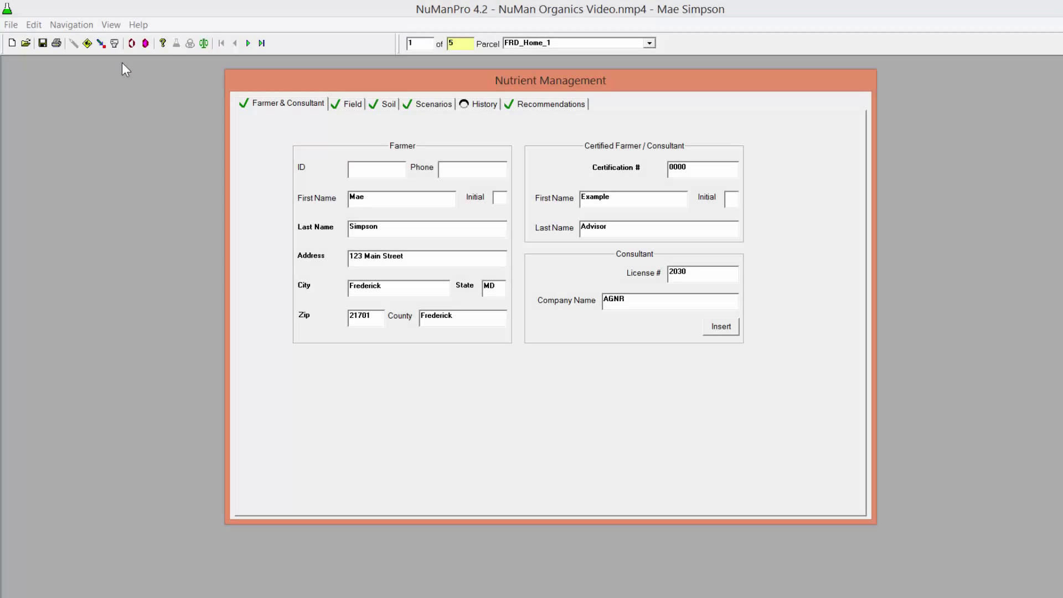
Step: Append a 5 to the N% value of the Manure shed organics item and save the updated organics list
click(131, 43)
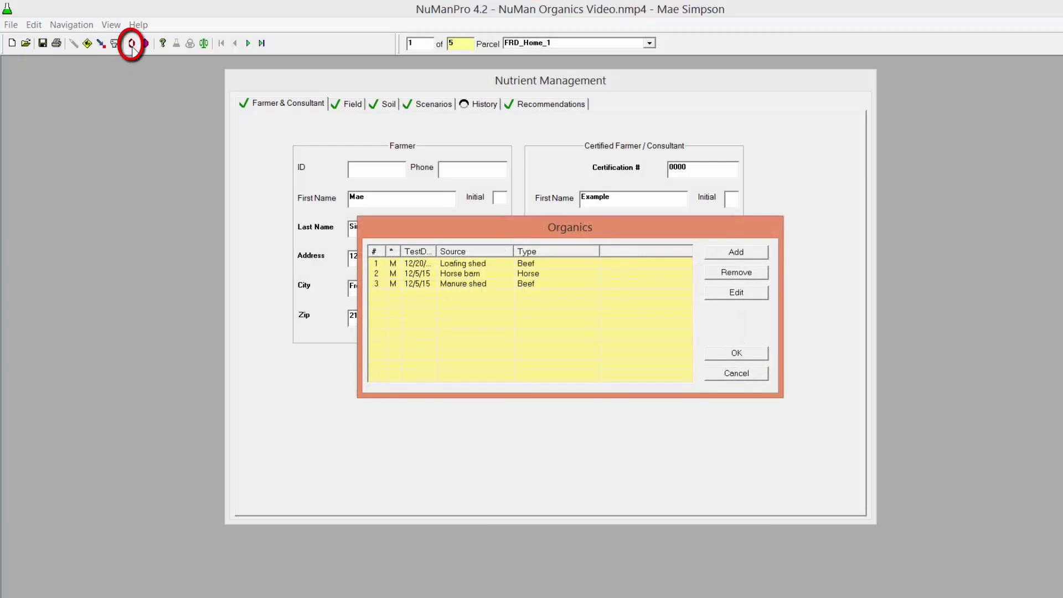
click(471, 285)
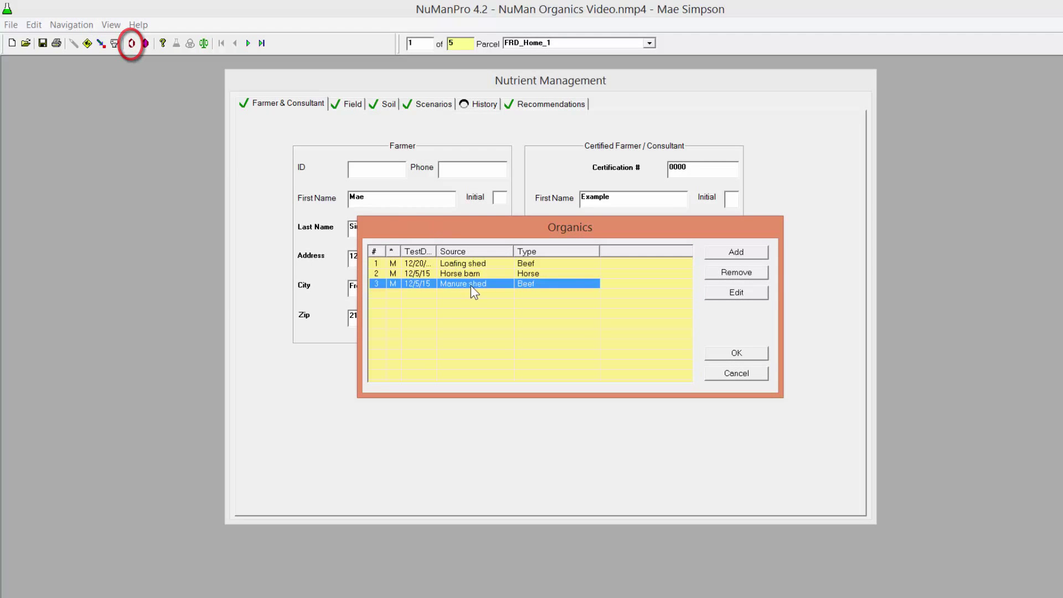
click(752, 296)
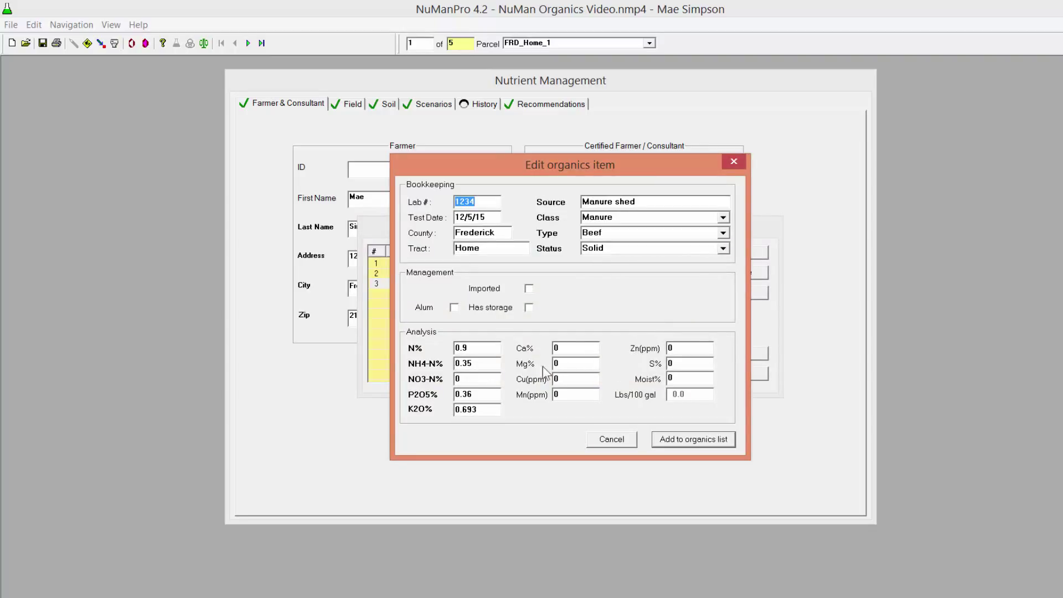
click(467, 348)
text(5)
click(709, 447)
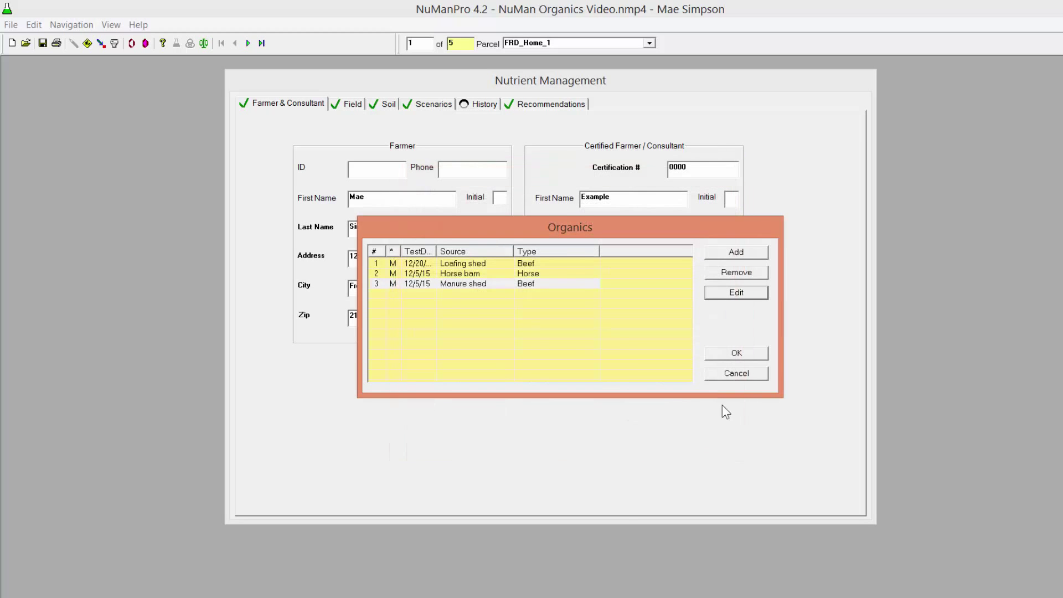
click(737, 354)
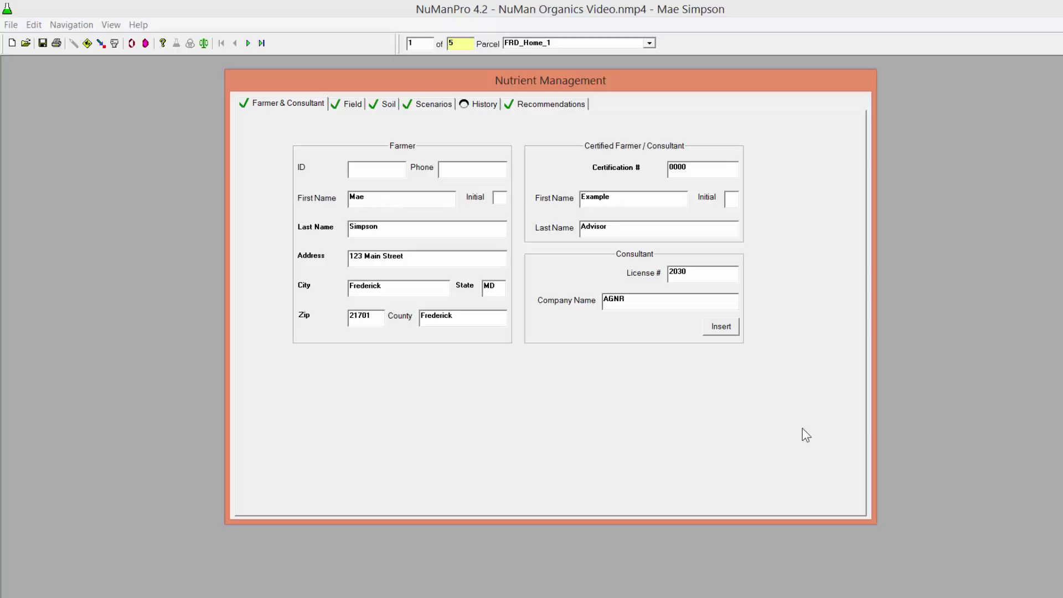
Step: Remove the Horse barn item from the organics list and accept the change
click(134, 96)
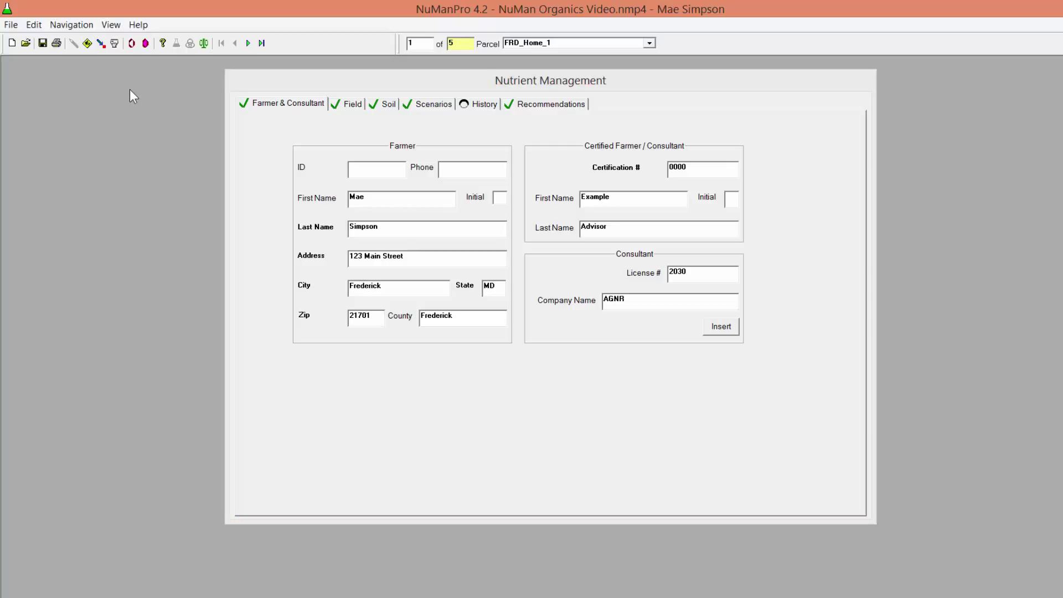
click(132, 44)
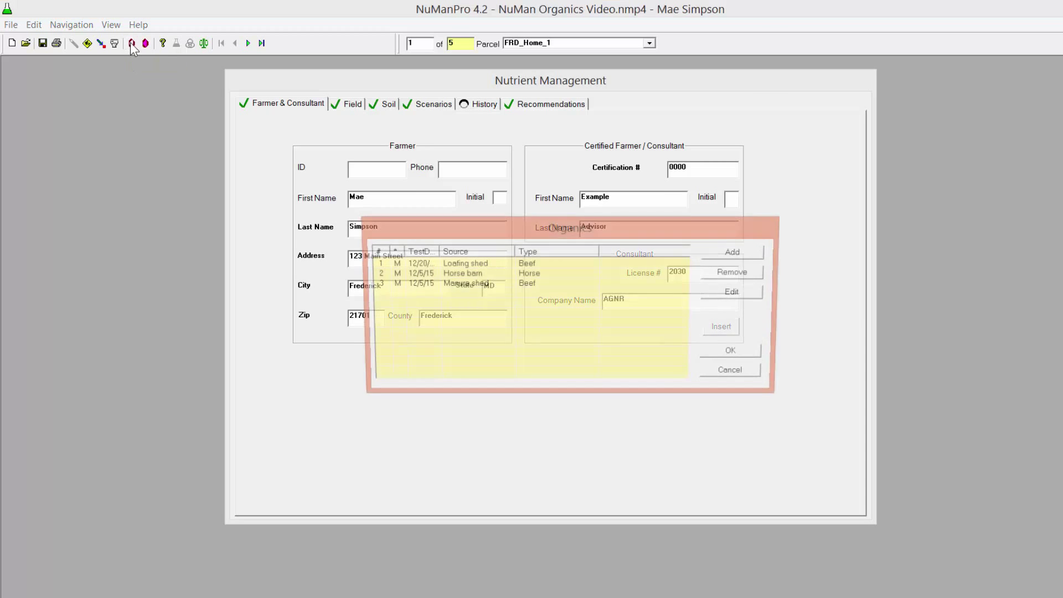
click(452, 273)
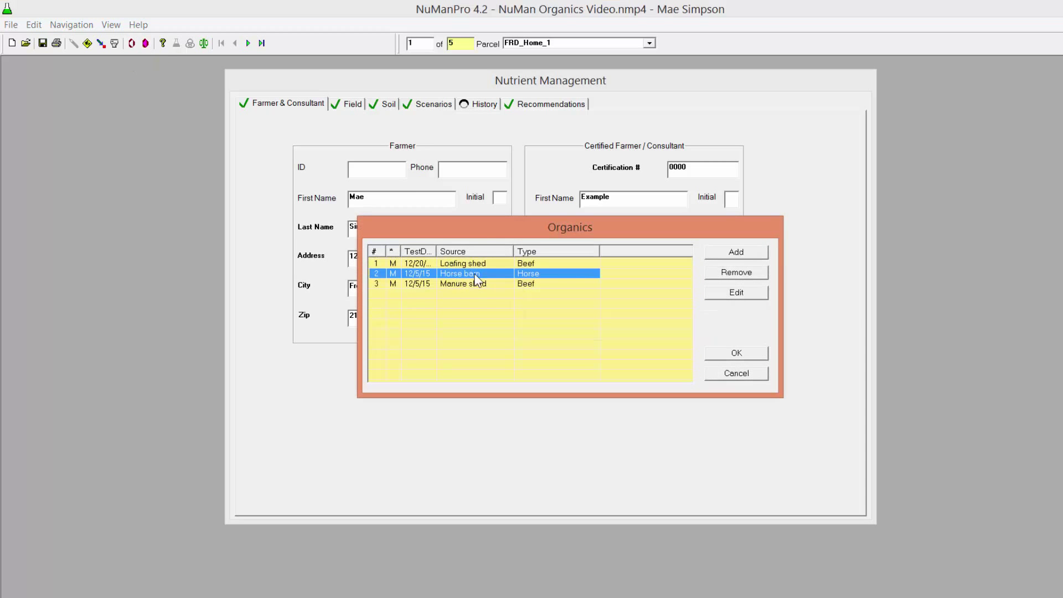
click(749, 271)
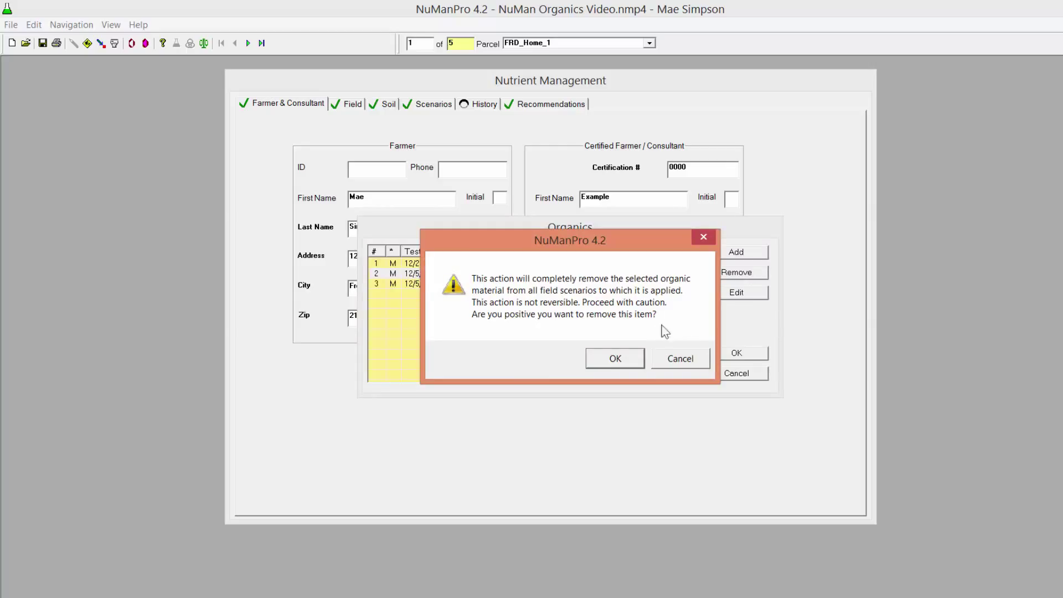
click(605, 360)
click(730, 356)
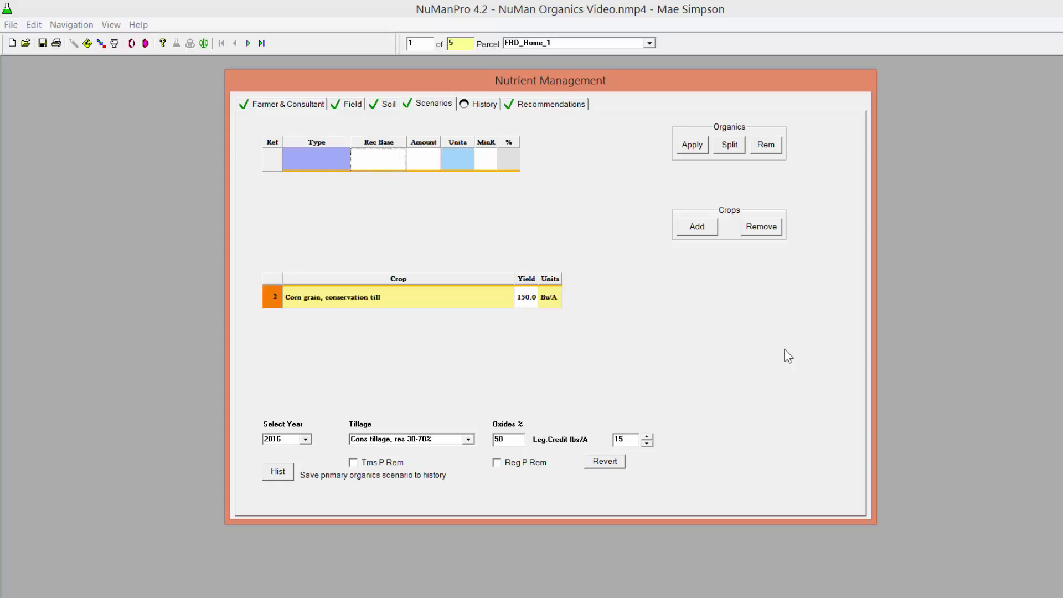
Step: Apply the Manure shed organic source to parcel FRD_Home_1 and add a split application from the same source
click(696, 147)
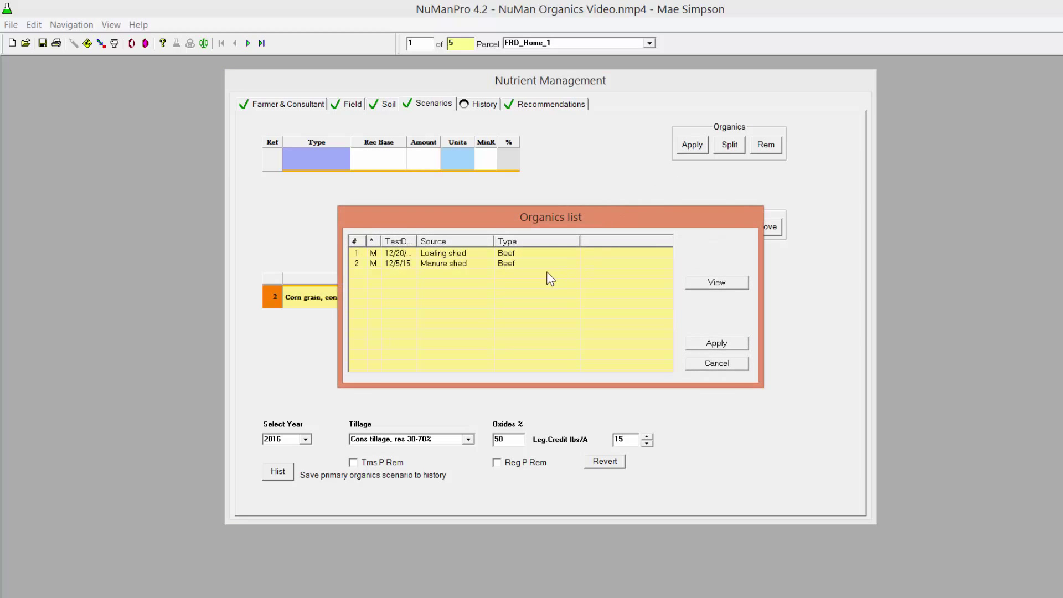
click(517, 265)
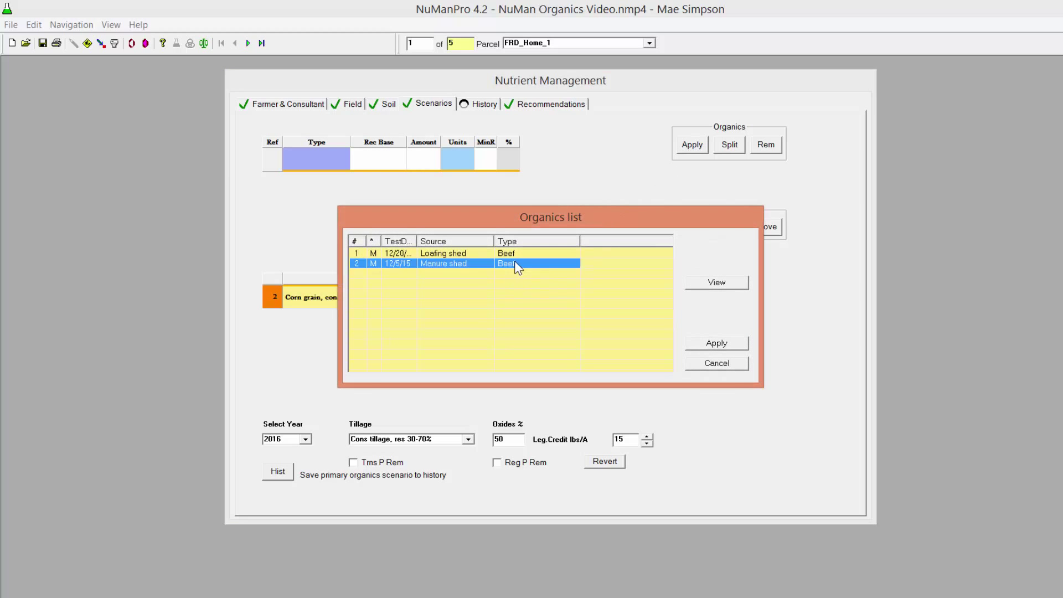
click(712, 344)
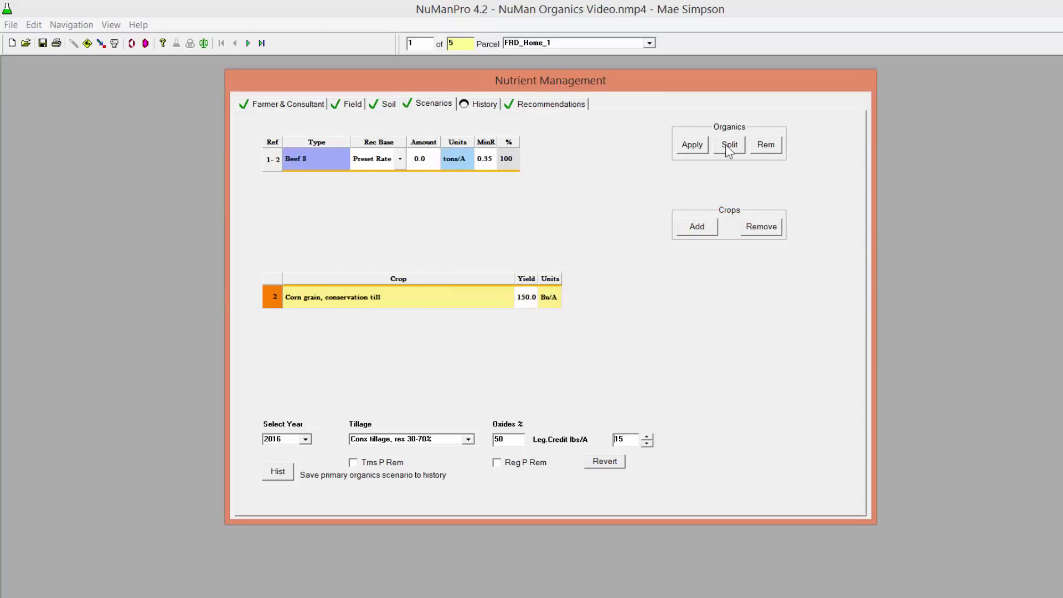
click(728, 147)
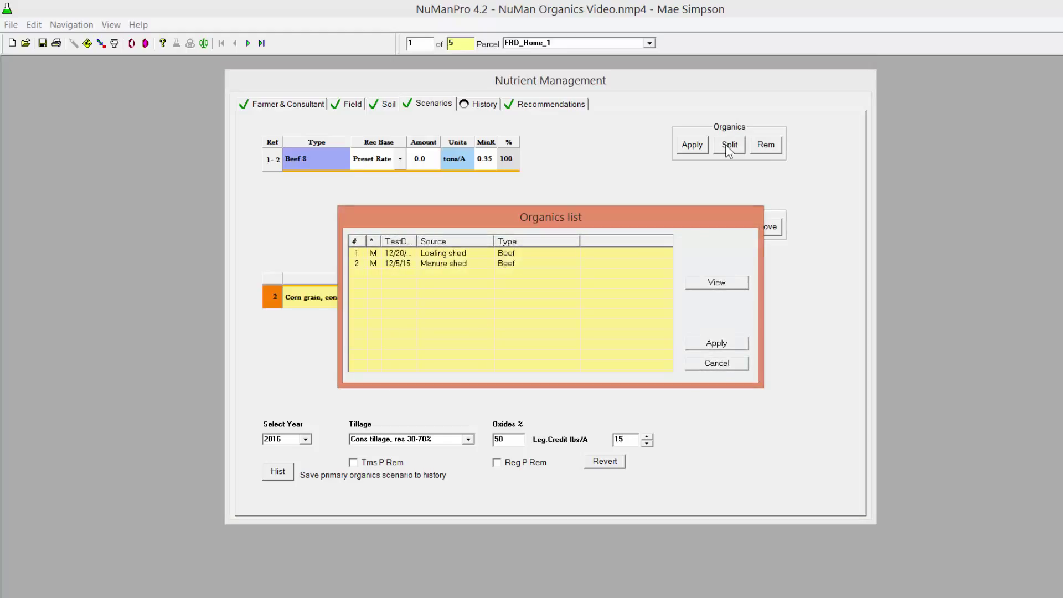
click(478, 265)
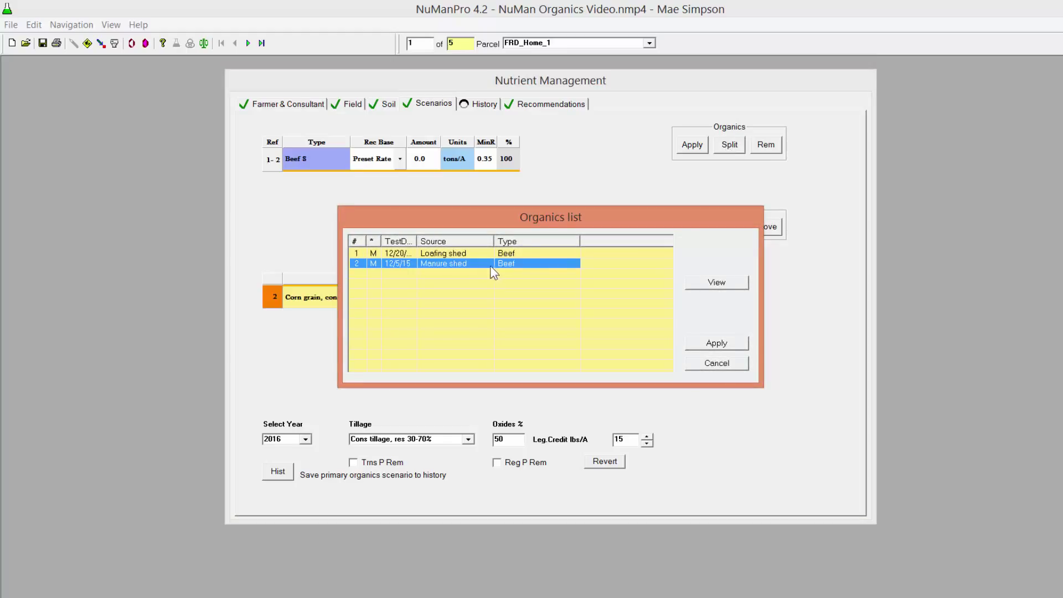
click(722, 347)
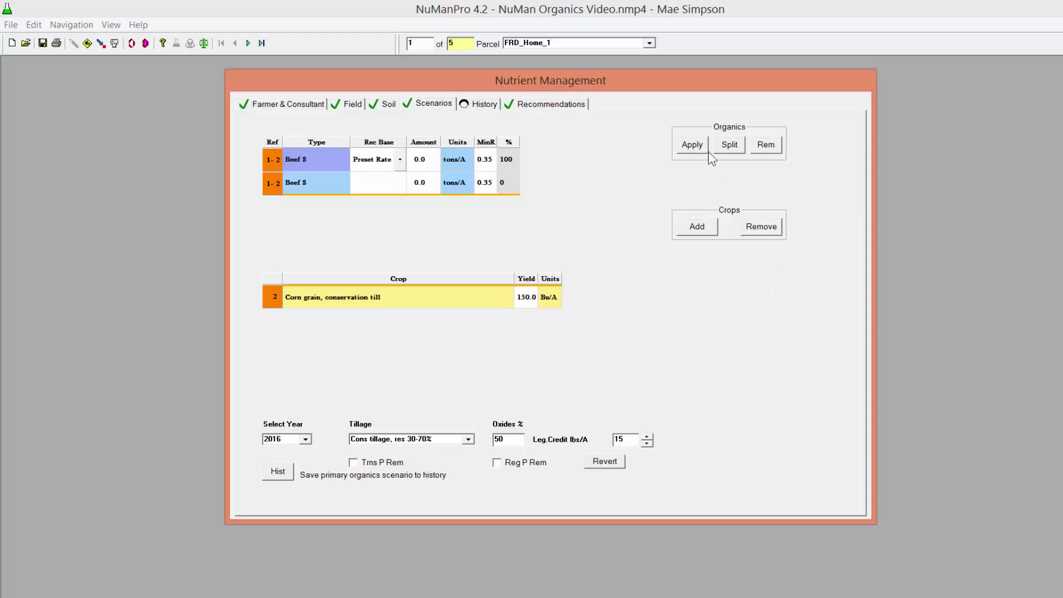
Step: Apply the Manure shed and Loafing shed sources together as a second organics scenario for the parcel
click(693, 145)
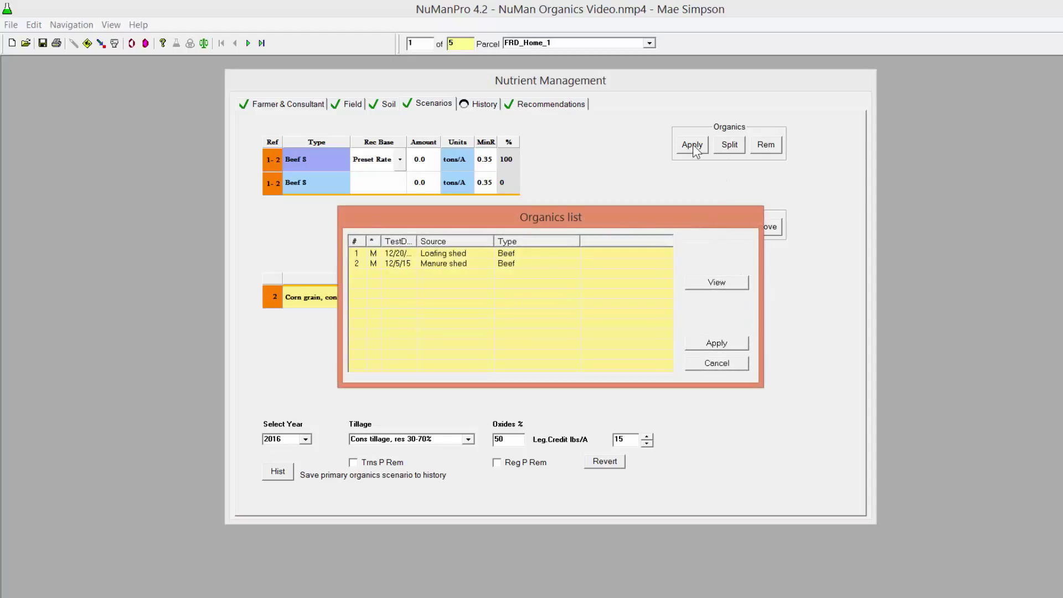
click(546, 262)
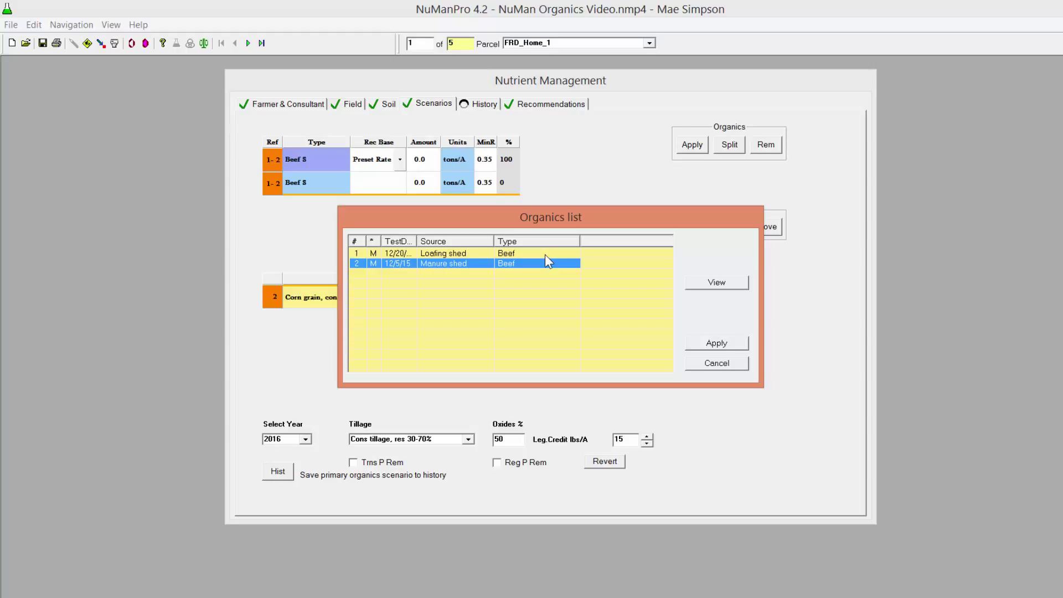
ctrl+click(545, 255)
click(717, 343)
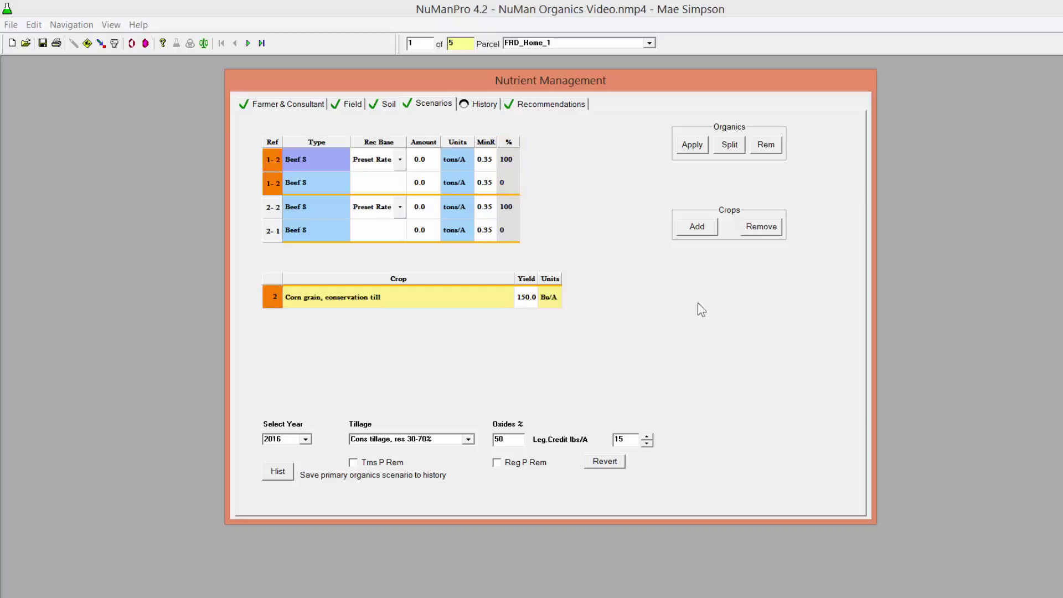
Step: Set the first scenario's preset rates to 10 tons/A for the first split and 8 tons/A for the second
click(424, 161)
text(10)
key(Return)
click(424, 182)
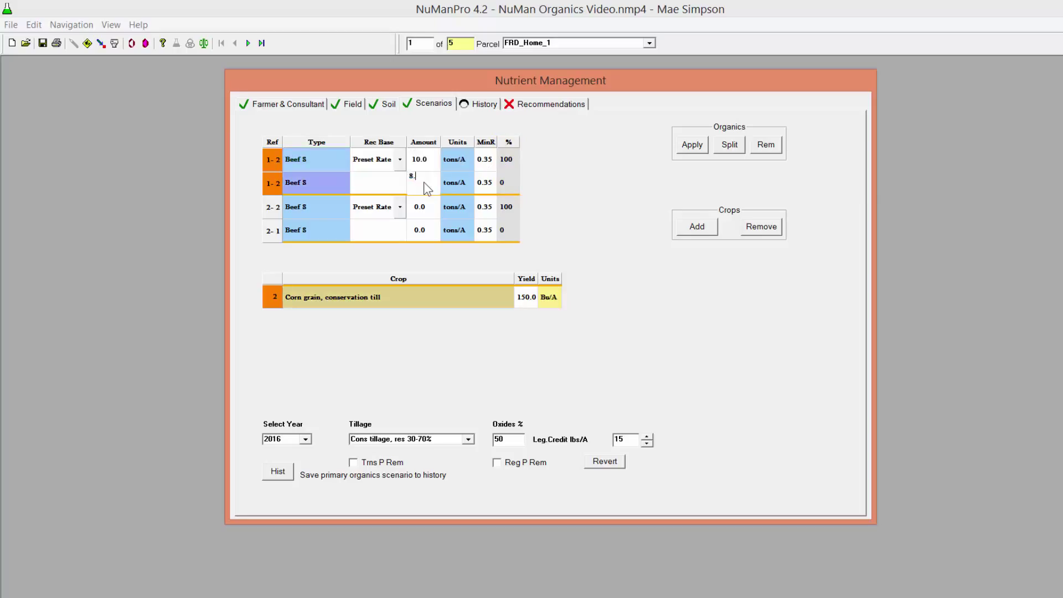
text(8)
key(Return)
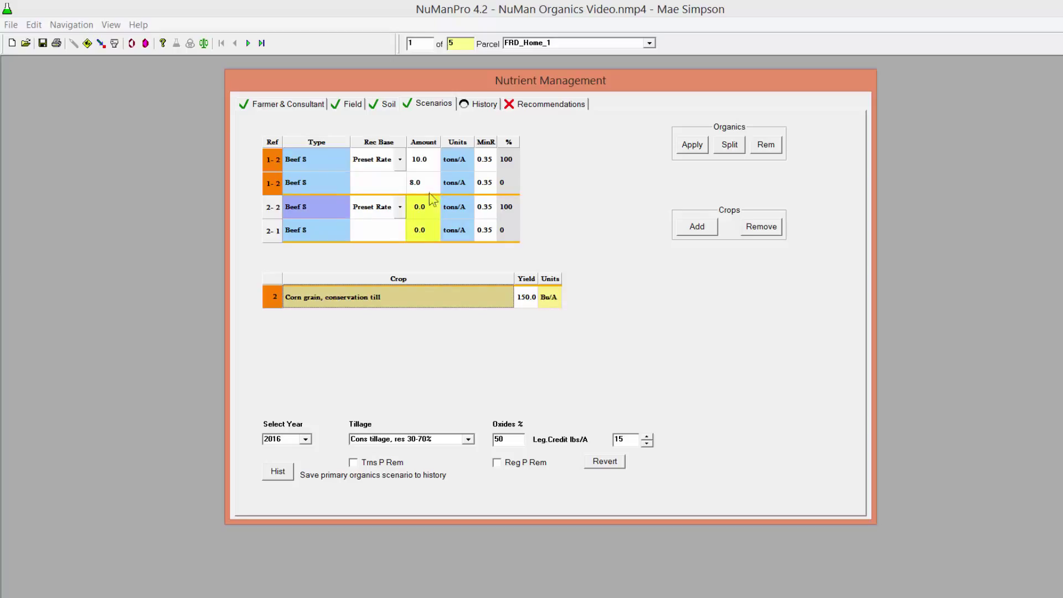
Step: Base the second scenario on Nitrogen with 60% from its first source, and display the resulting crop recommendations
click(389, 215)
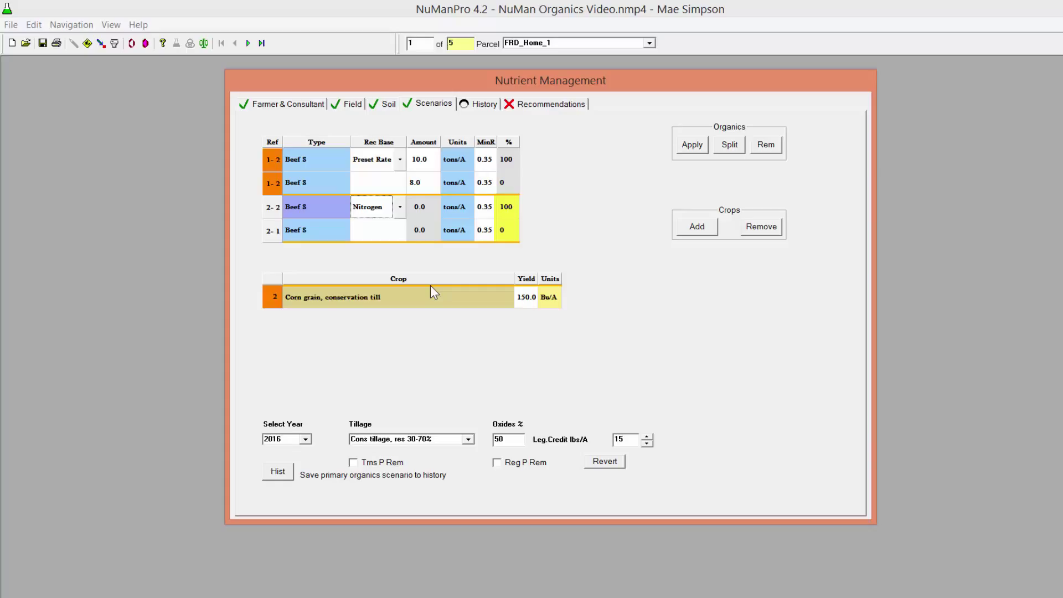
click(503, 207)
text(60)
key(Return)
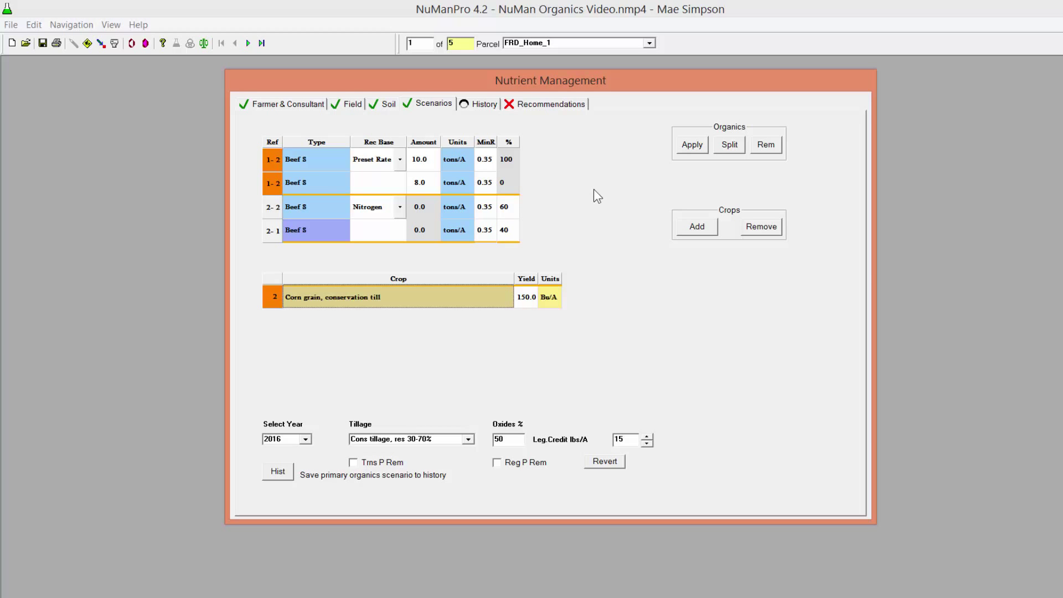
click(545, 106)
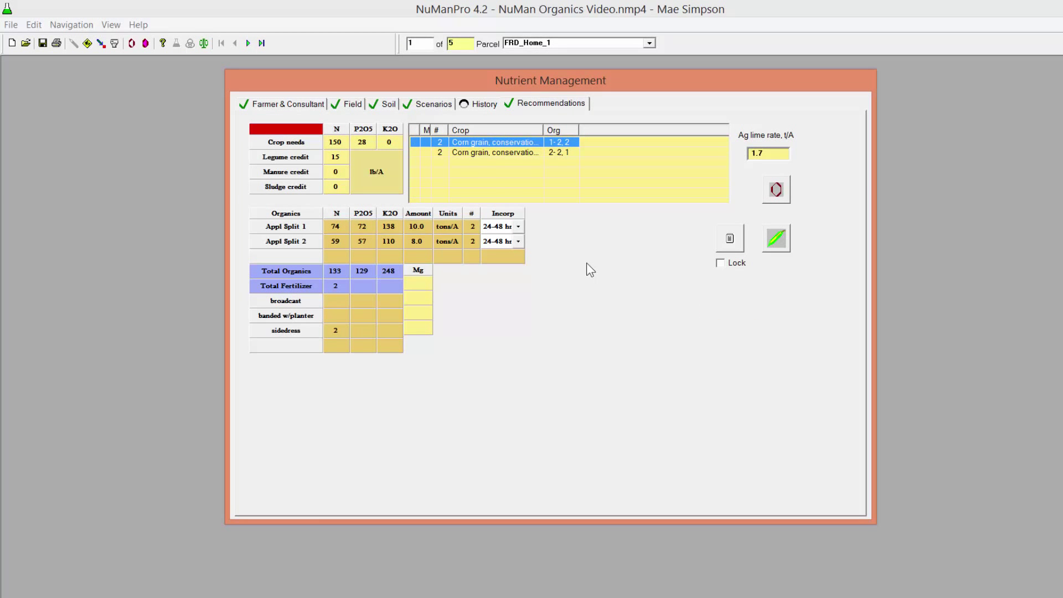